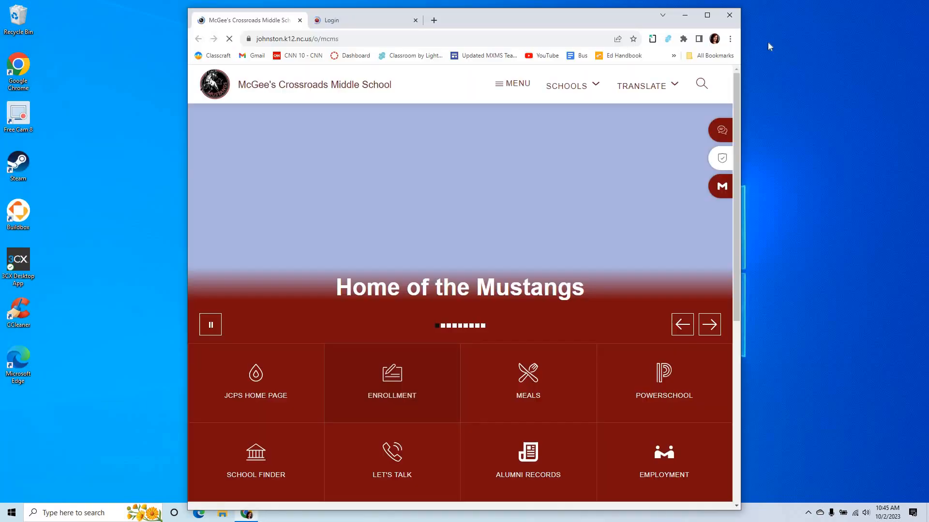
Maximize the browser window and close the Login tab
left_click(707, 16)
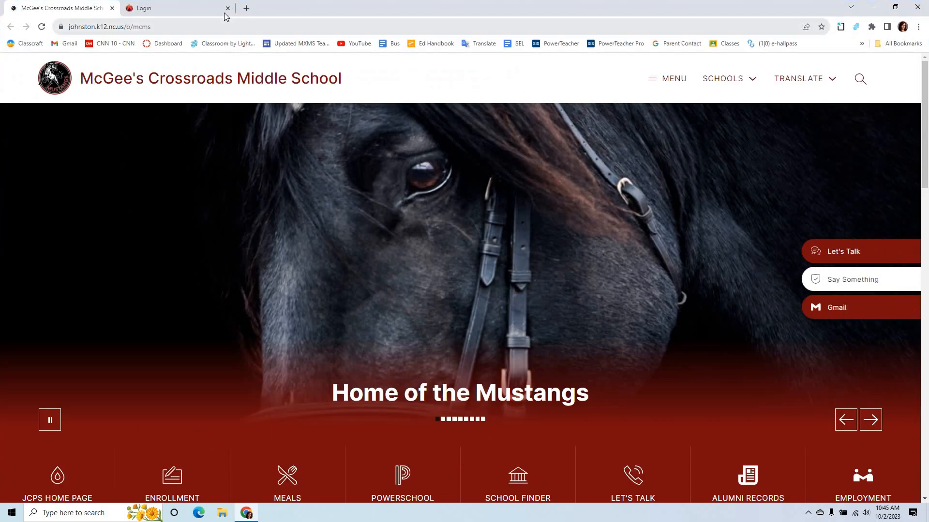
left_click(229, 9)
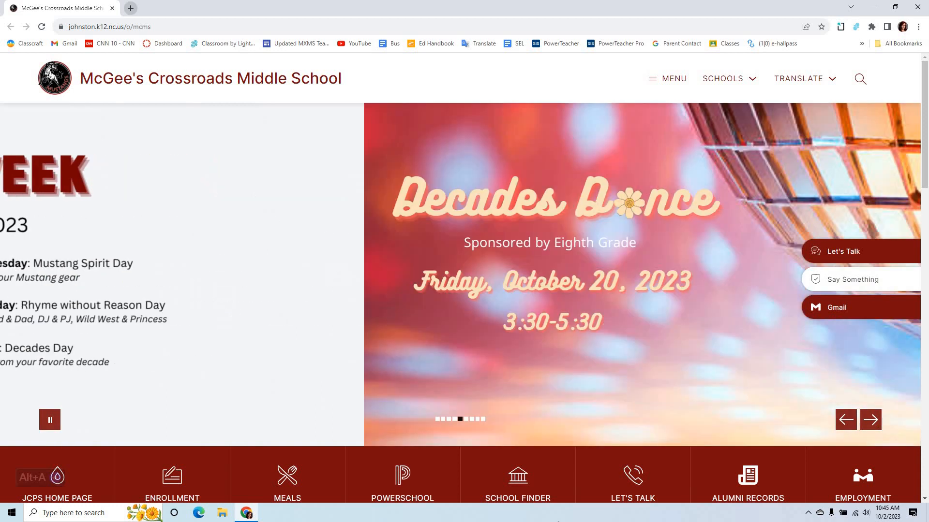
Try to open classrooms.google.com in a new tab
left_click(133, 8)
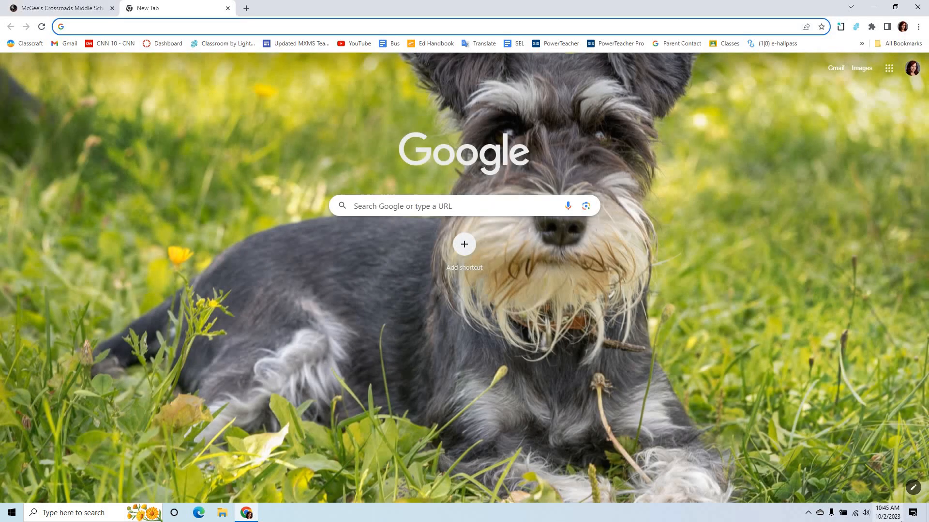
type("classroo")
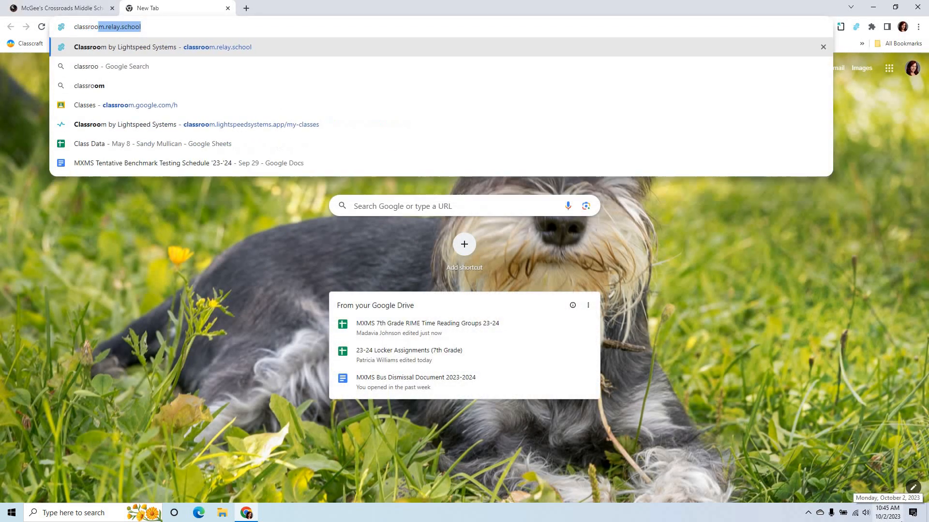
type("ms.")
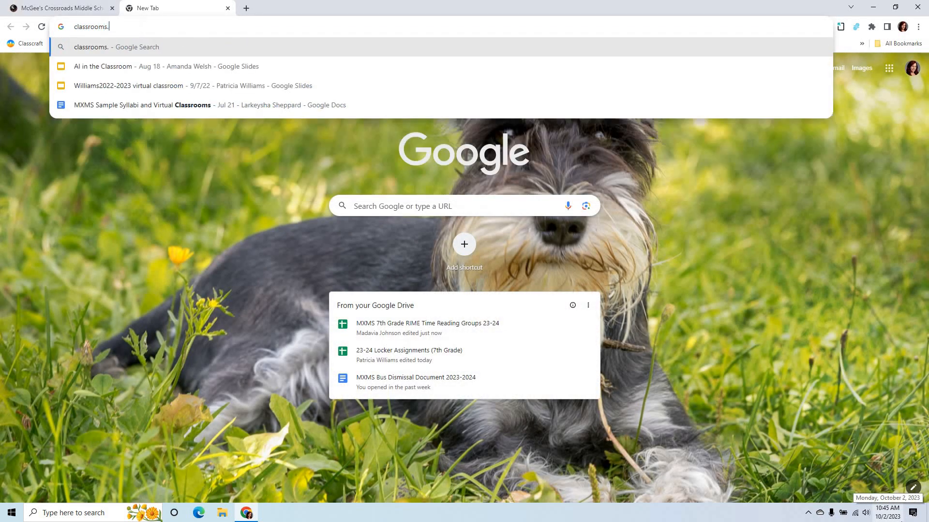
type("google.com")
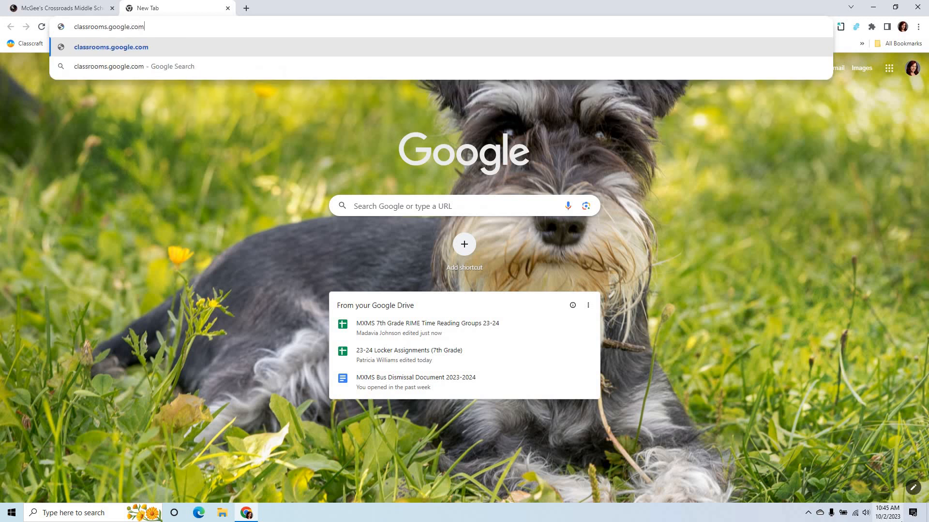
key("Return")
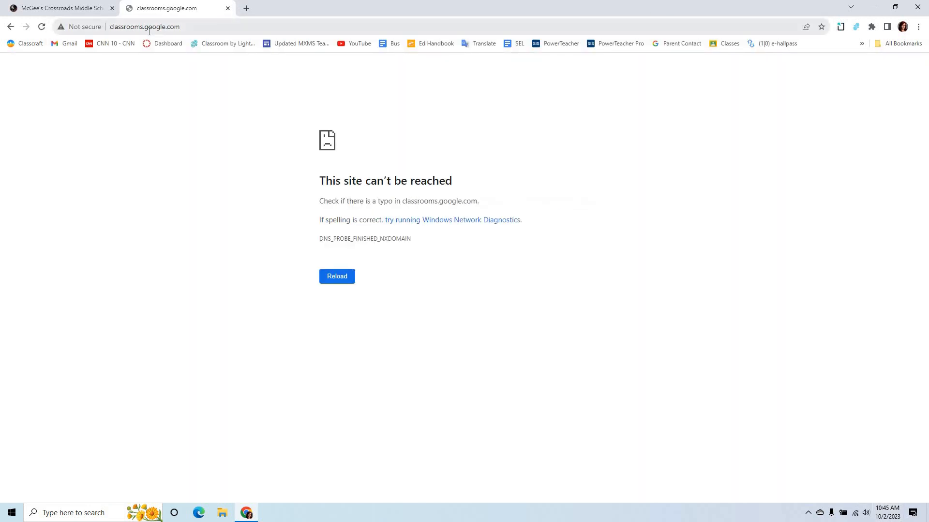
Correct the web address to classroom.google.com and load the page
left_click(115, 26)
left_click(102, 26)
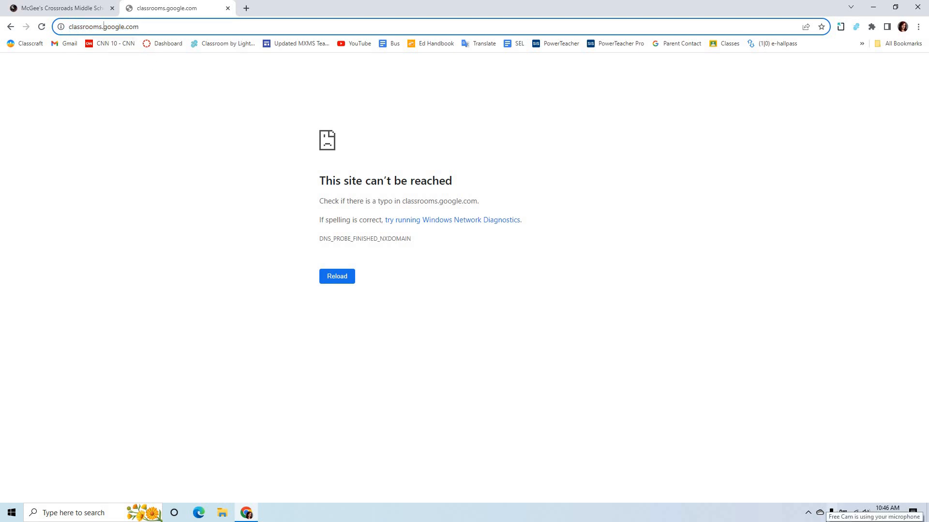
key("BackSpace")
key("BackSpace")
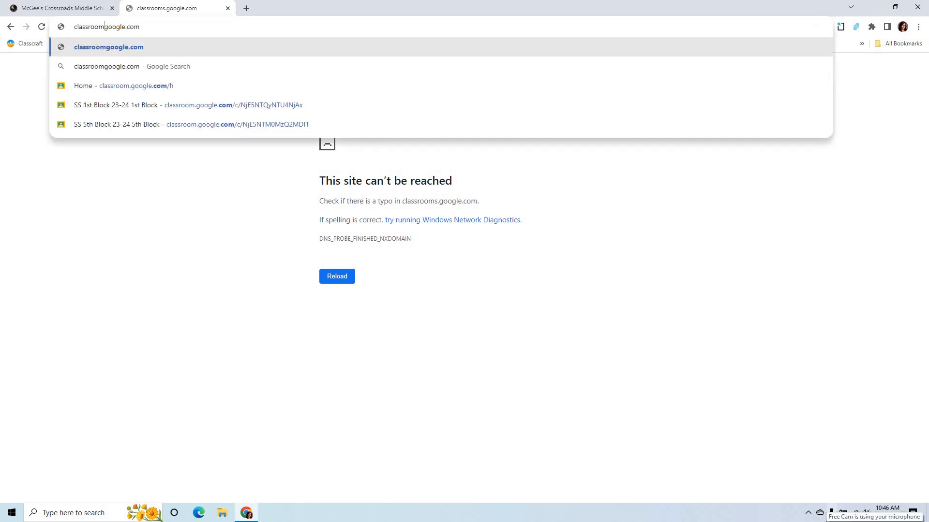
type(".")
key("Return")
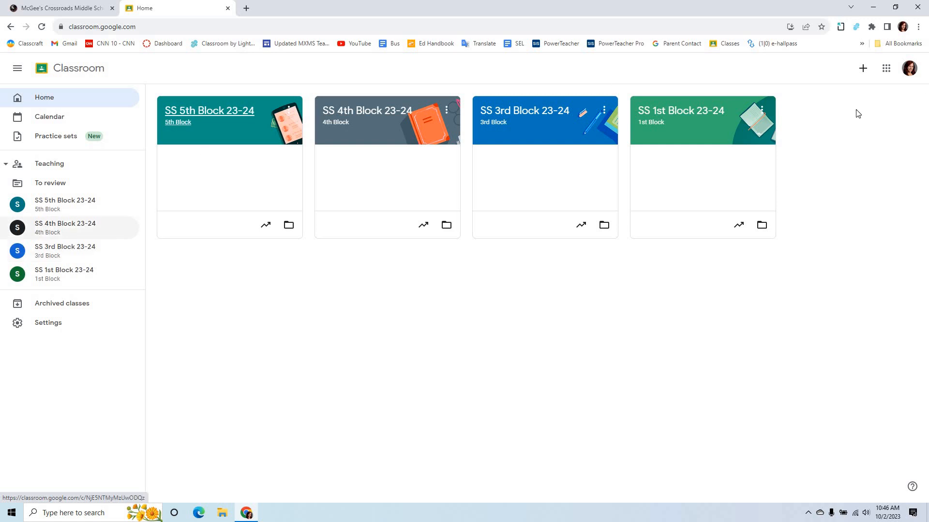
Start creating a new class named SS Example Class, leaving its section blank
left_click(865, 72)
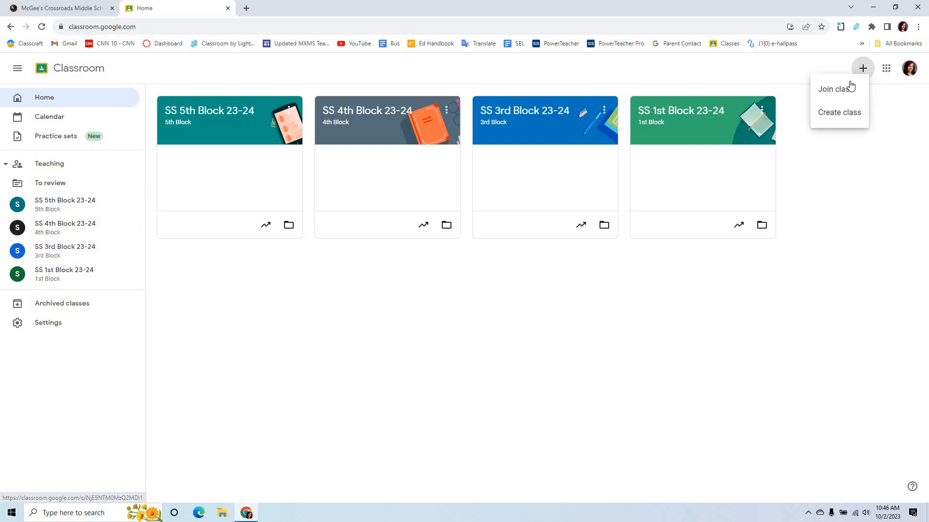
left_click(846, 116)
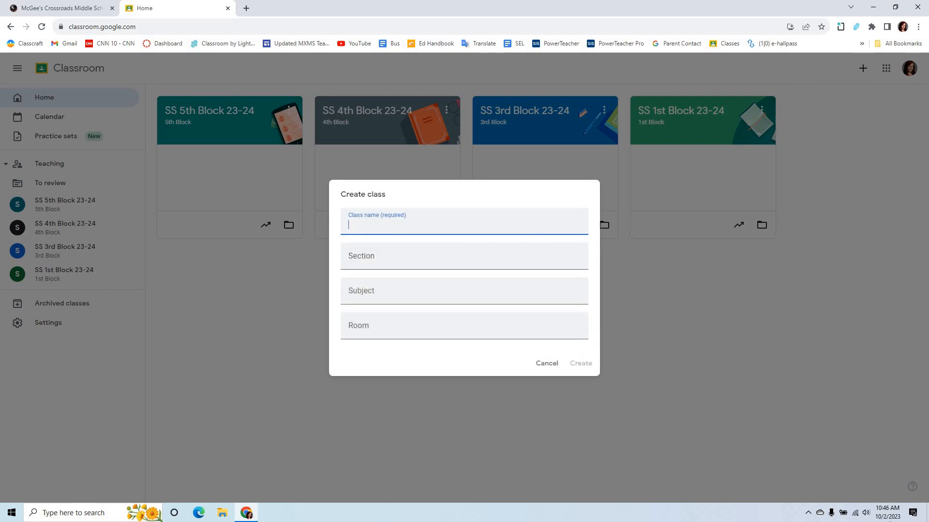
type("SS E")
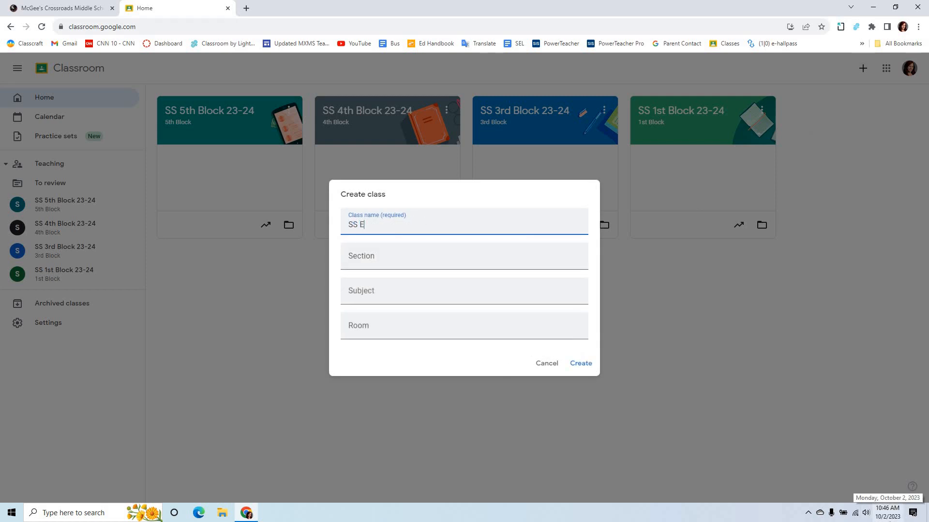
type("xample Class")
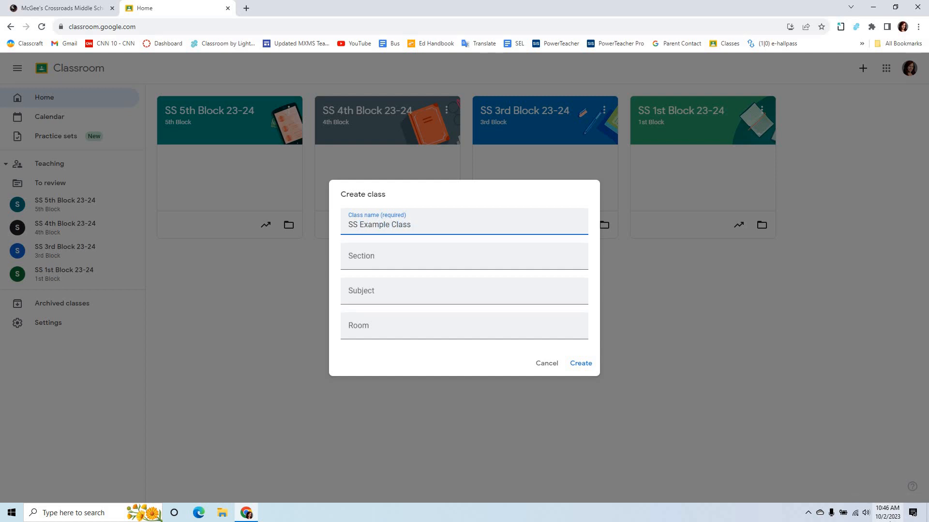
key("Tab")
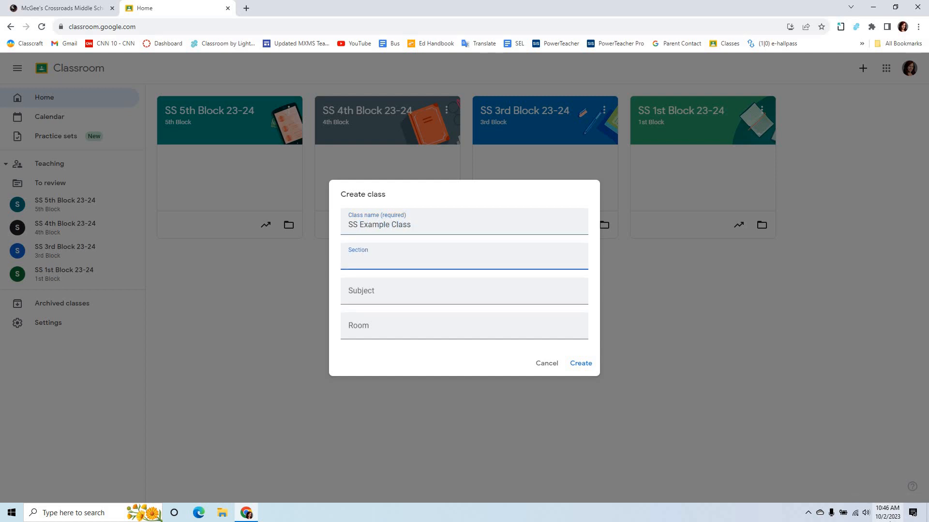
key("Tab")
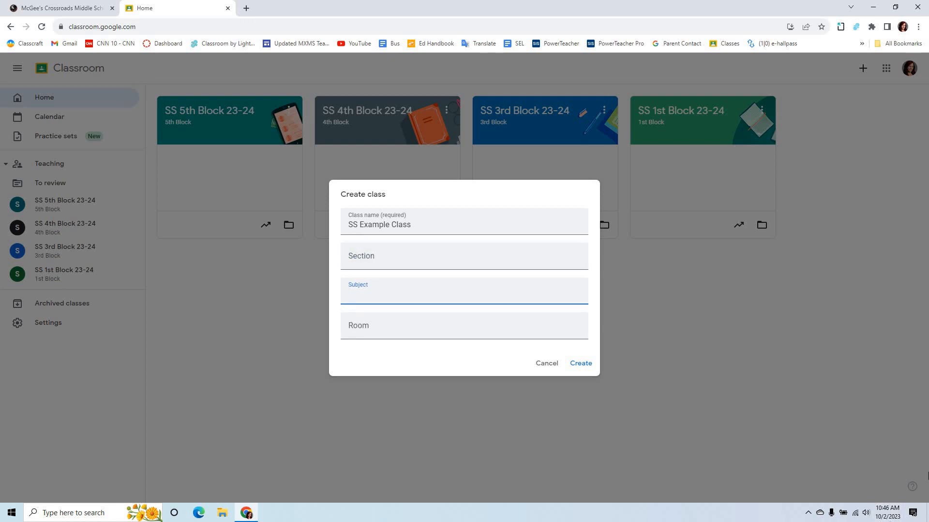
type("So")
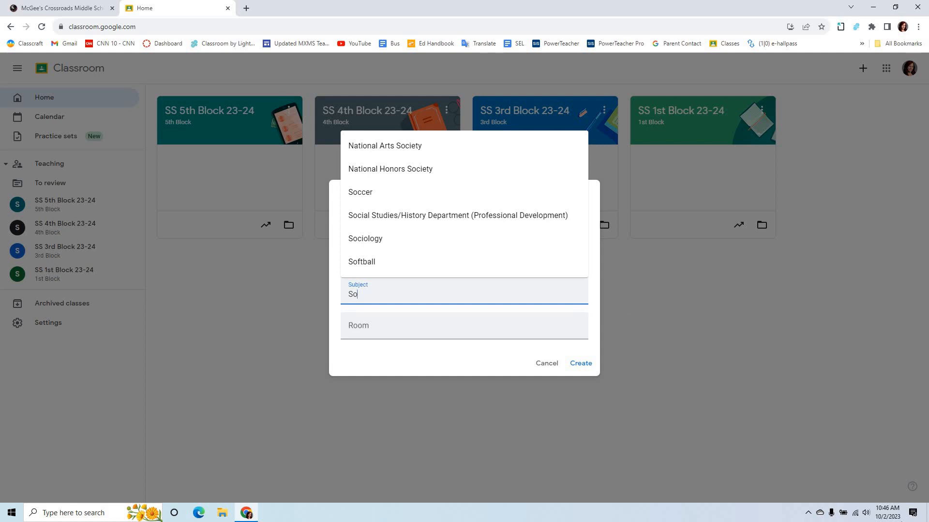
type("cial")
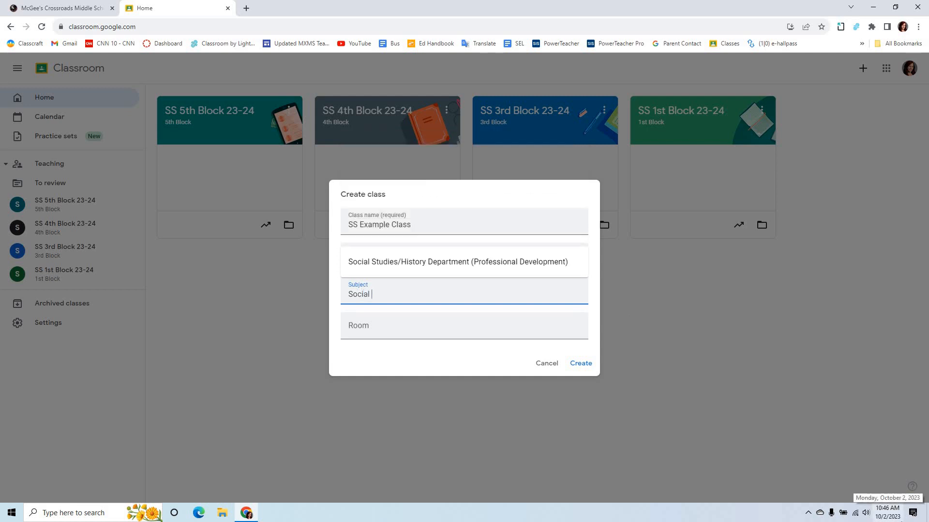
key("BackSpace")
key("BackSpace")
key("BackSpace")
key("BackSpace")
key("BackSpace")
key("BackSpace")
key("BackSpace")
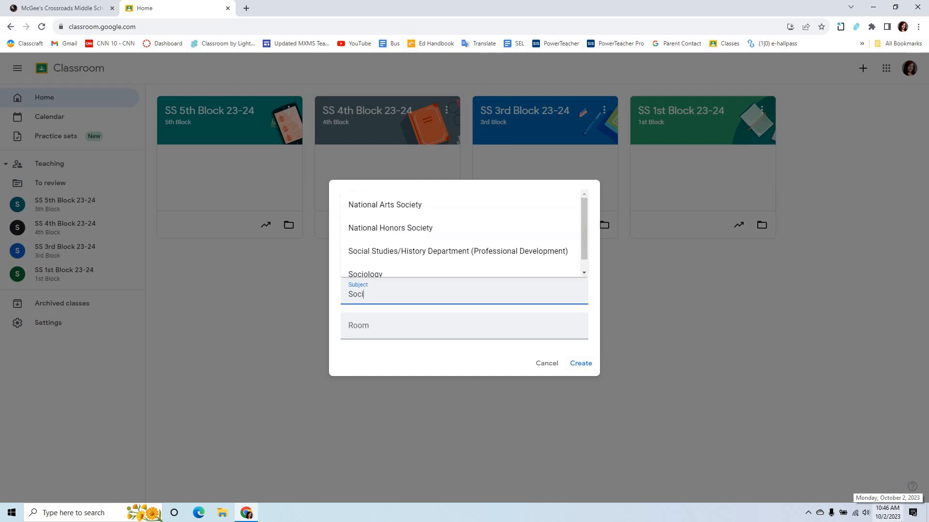
Set the new class's subject to World History, leave the room blank and create the class
type("History")
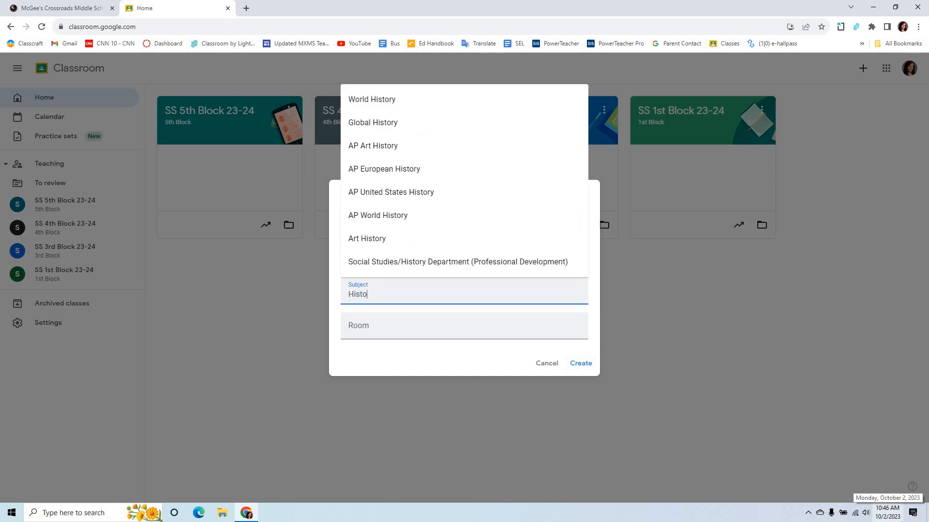
left_click(434, 108)
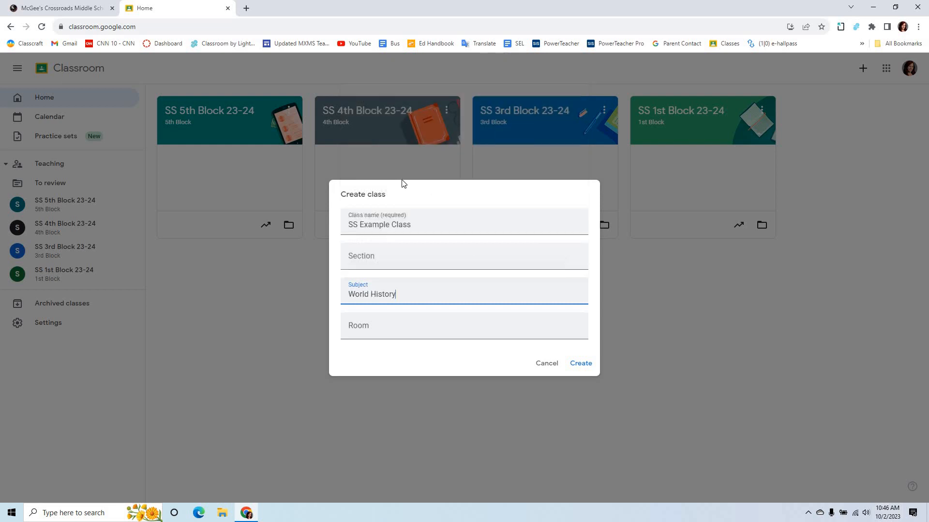
left_click(387, 327)
left_click(587, 364)
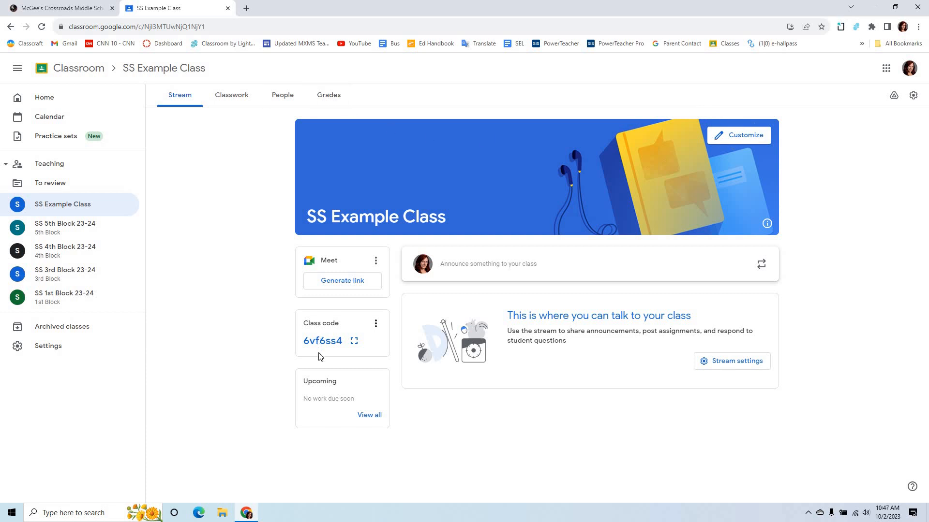
Highlight the class code of SS Example Class and view it enlarged before returning to the stream
left_click_drag(304, 342, 343, 342)
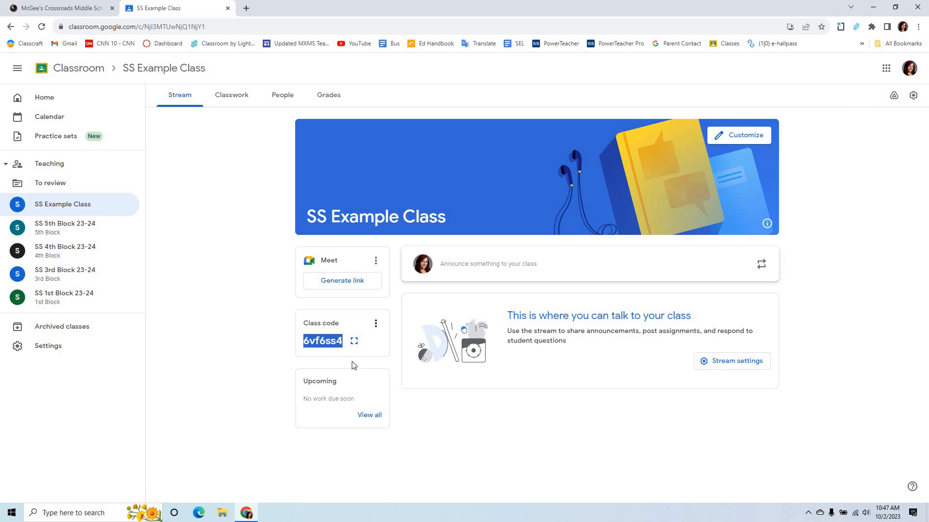
left_click(355, 342)
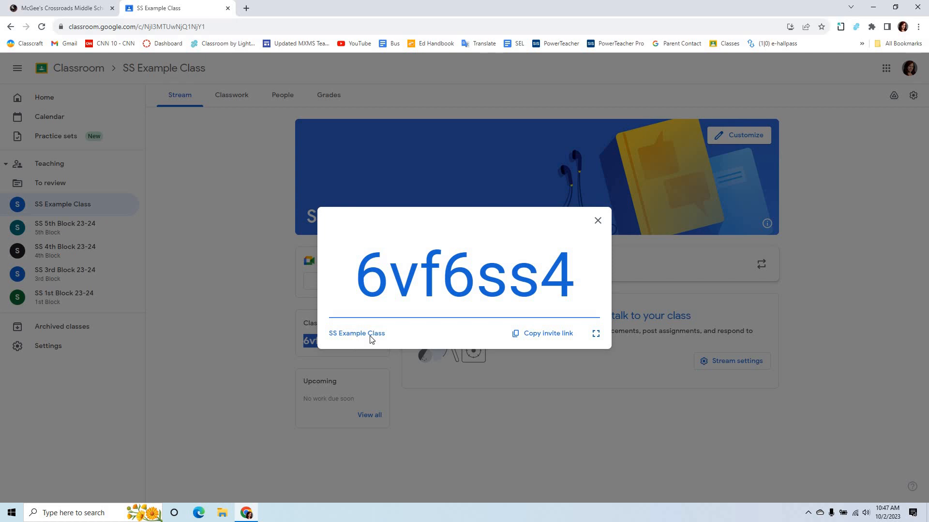
left_click(599, 222)
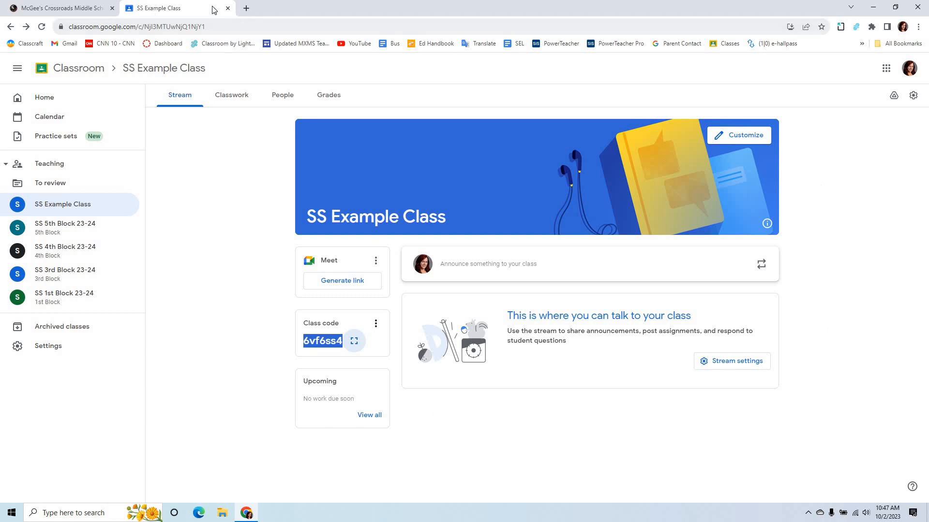
Open the bookmarked Classroom by Lightspeed site in a new tab and switch to it
right_click(242, 47)
left_click(263, 52)
key("ctrl+Tab")
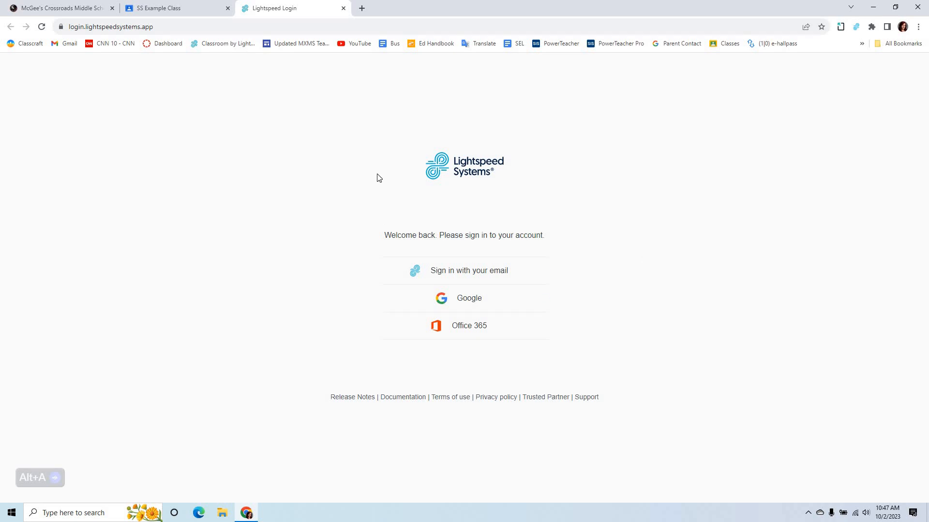
right_click(488, 301)
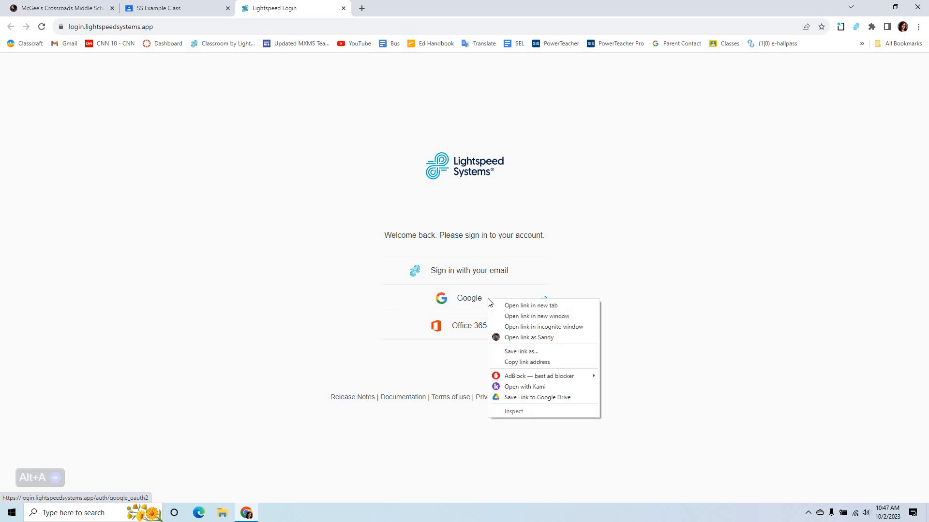
left_click(851, 257)
left_click(154, 8)
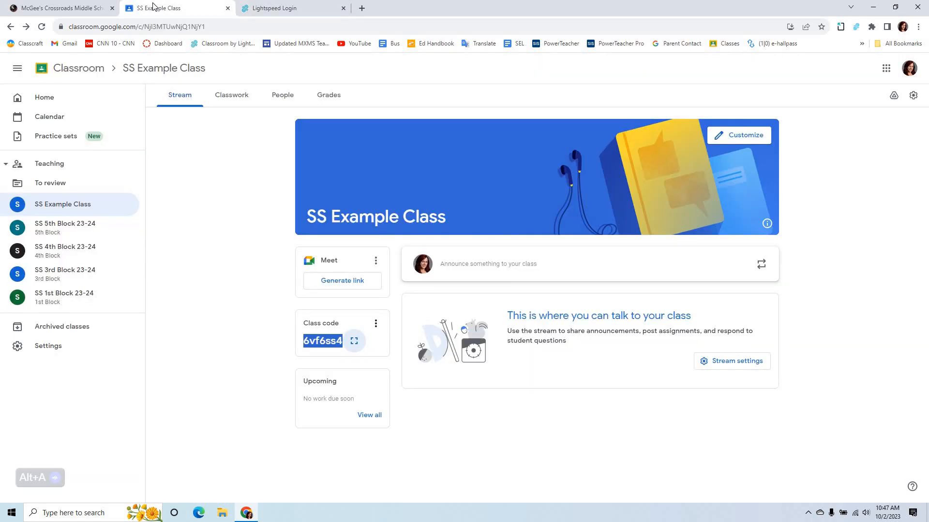
left_click(280, 8)
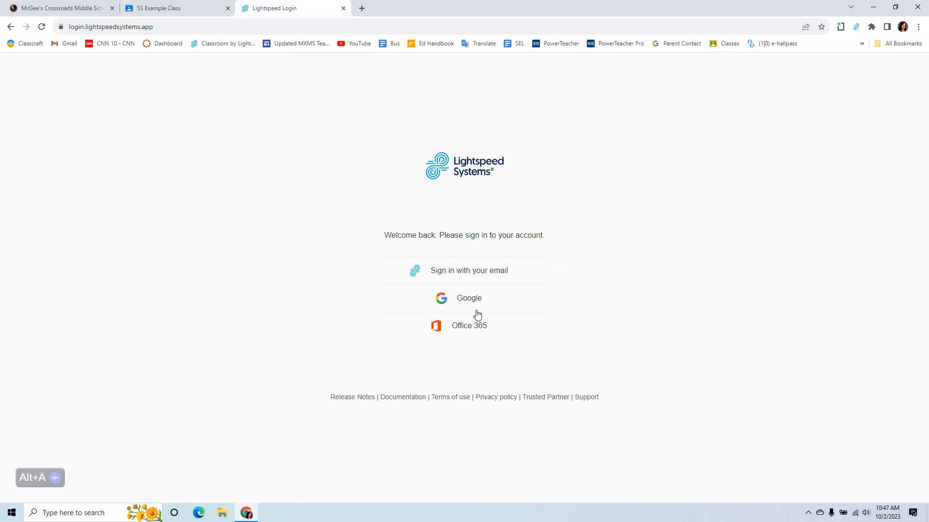
Sign in to Lightspeed with the existing Google school account and highlight the address of the My classes page
left_click(475, 300)
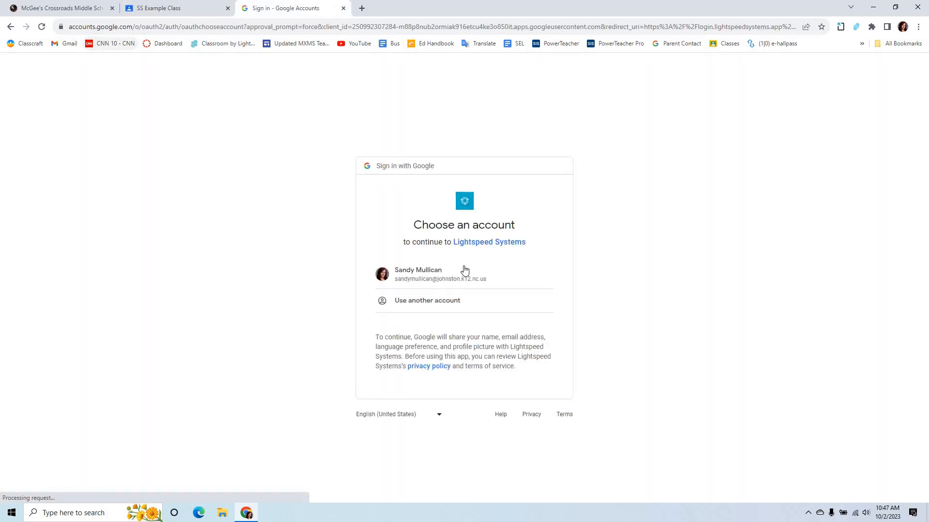
left_click(465, 273)
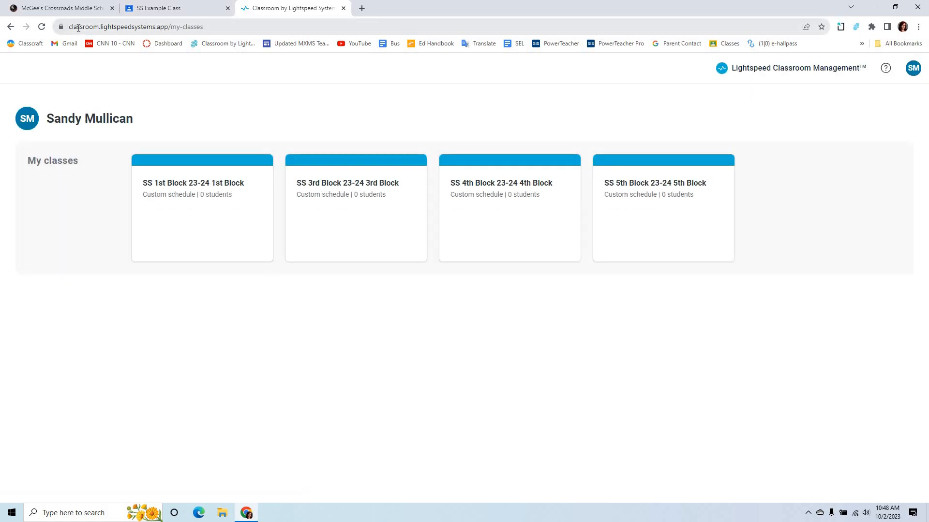
left_click(79, 30)
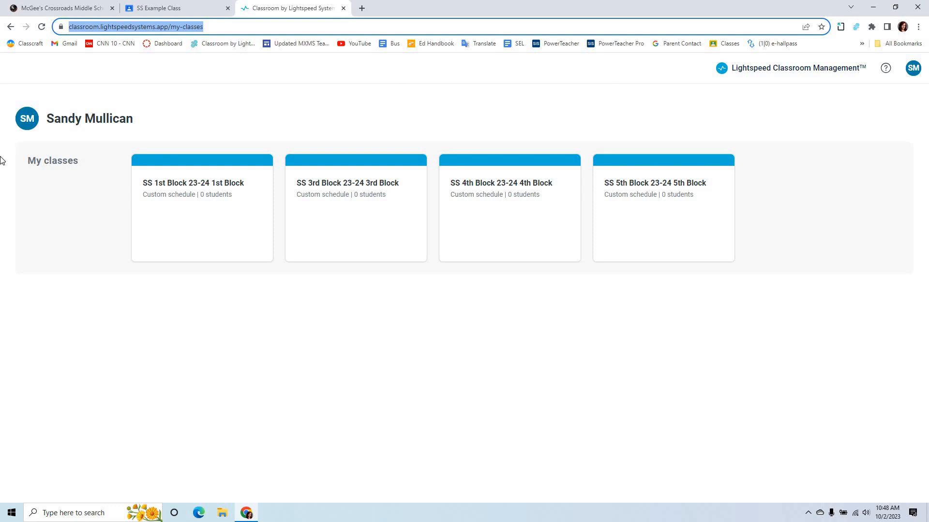
Open the SS 1st Block 23-24 class and switch its Web Rules to Allow mode to show the allow lists
left_click(183, 207)
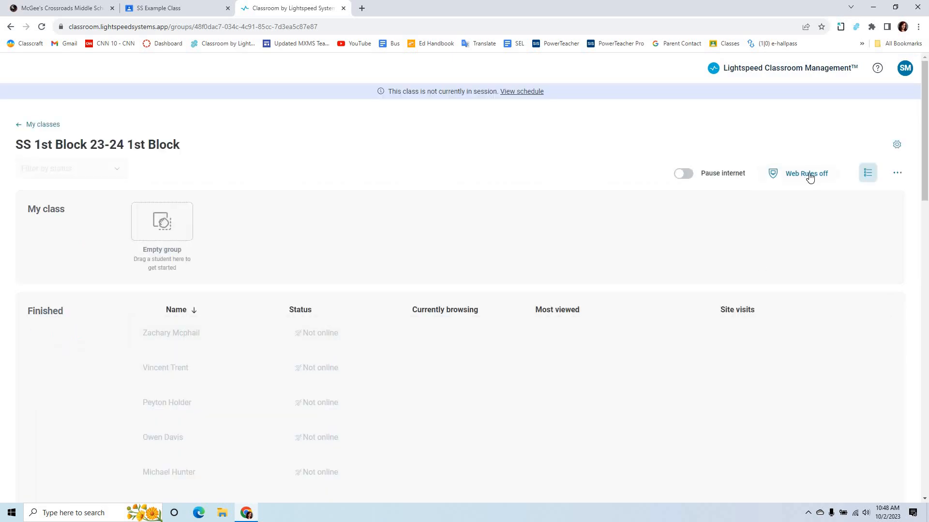
left_click(809, 173)
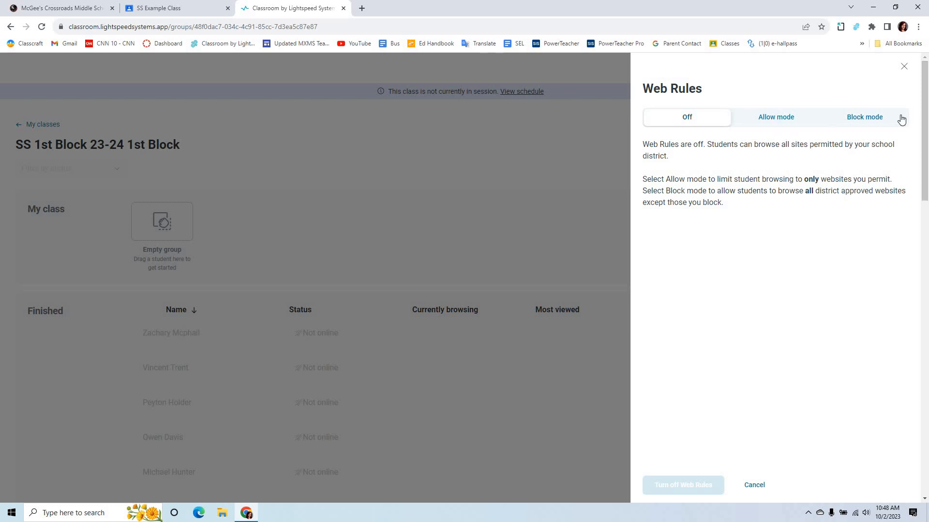
left_click(790, 125)
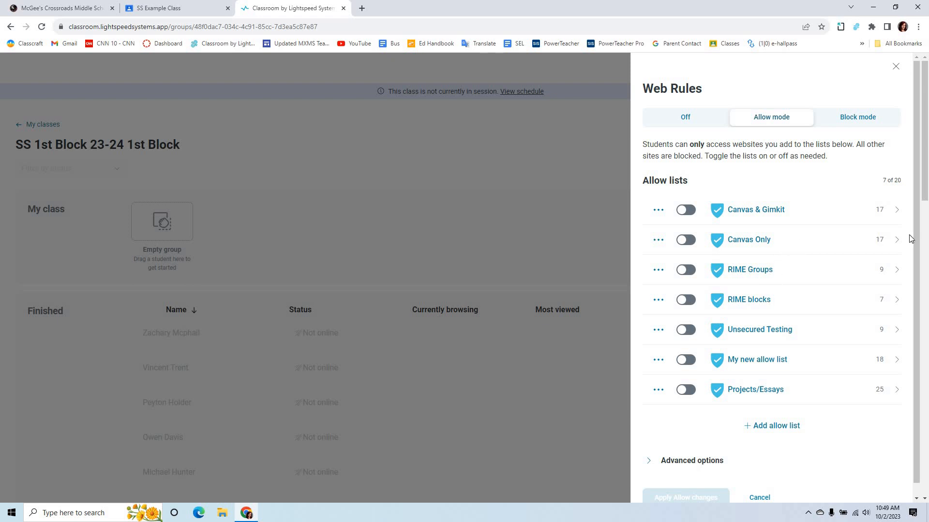
Open the Canvas Only allow list, review its websites, highlight accounts.google.com and account.google.com, and close the list without saving
left_click(895, 242)
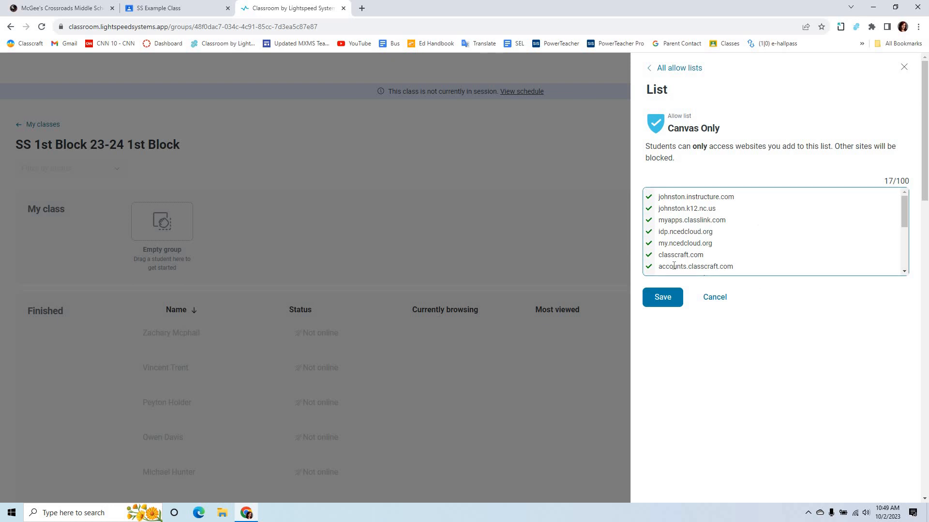
scroll(769, 234, "down", 1)
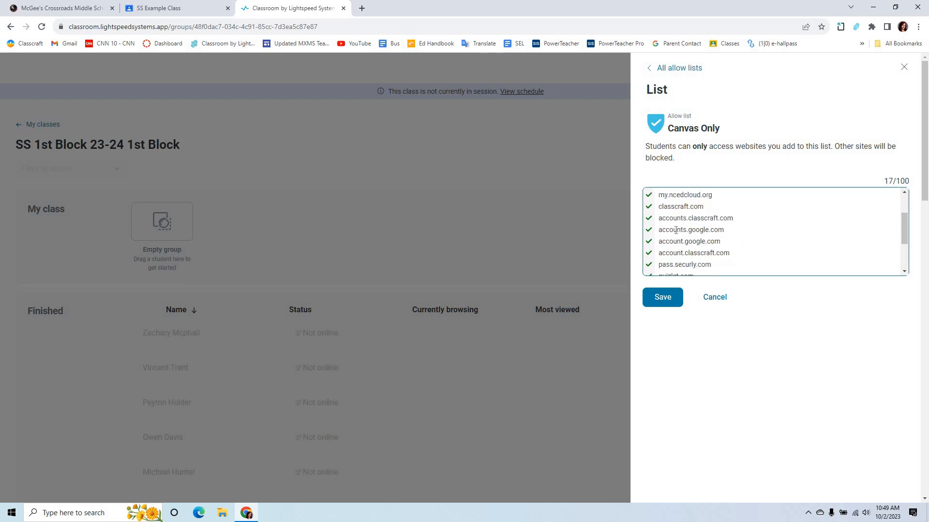
left_click_drag(658, 231, 724, 231)
left_click_drag(659, 242, 726, 242)
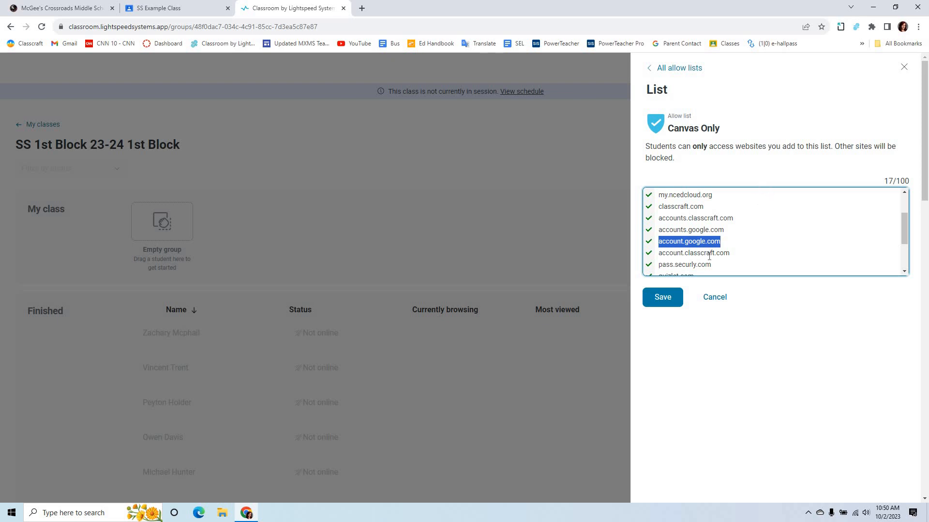
scroll(711, 215, "up", 2)
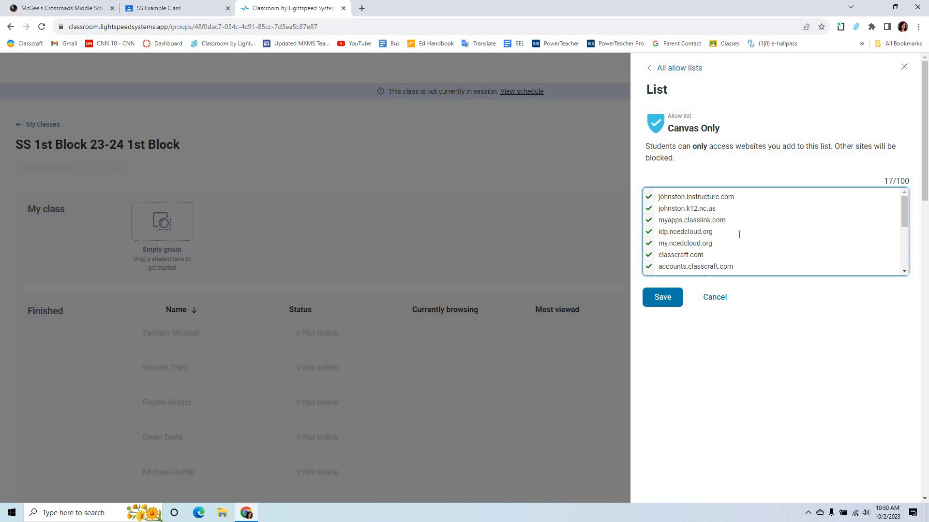
scroll(740, 234, "down", 1)
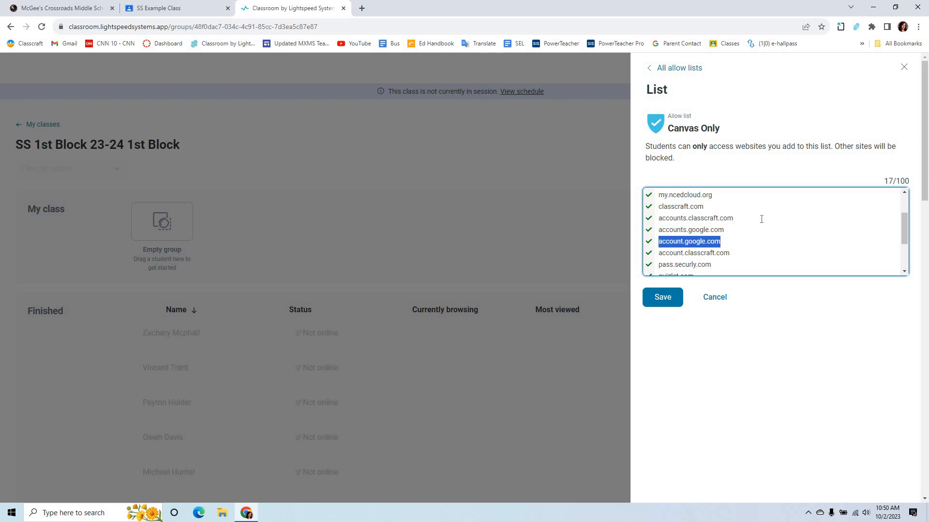
scroll(780, 207, "down", 1)
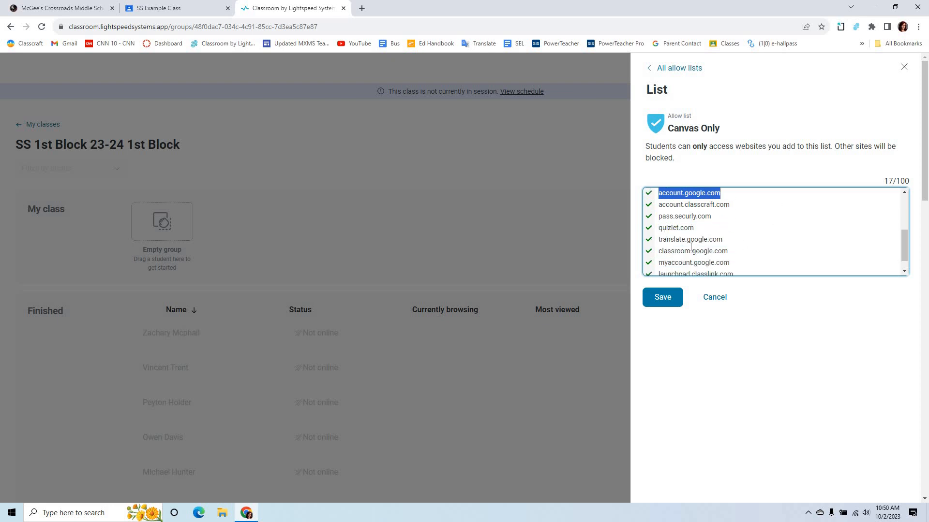
scroll(730, 261, "down", 1)
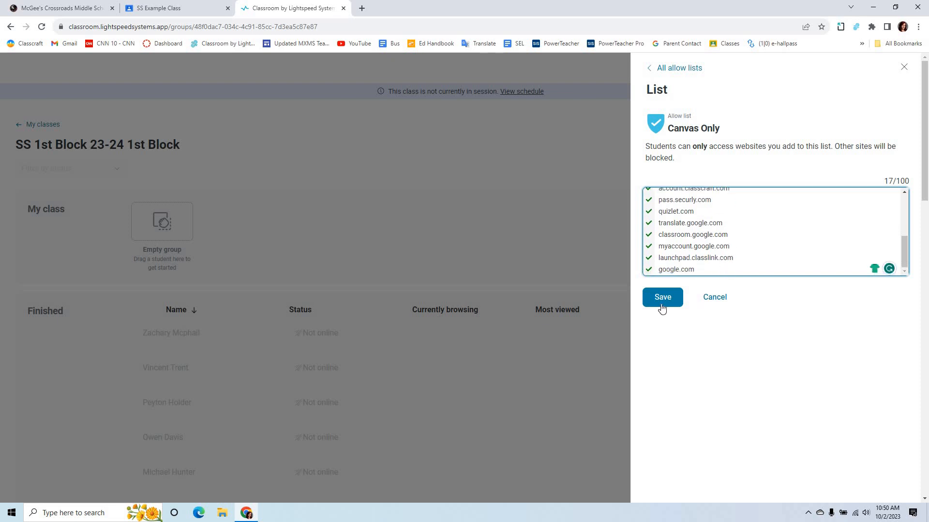
left_click(904, 67)
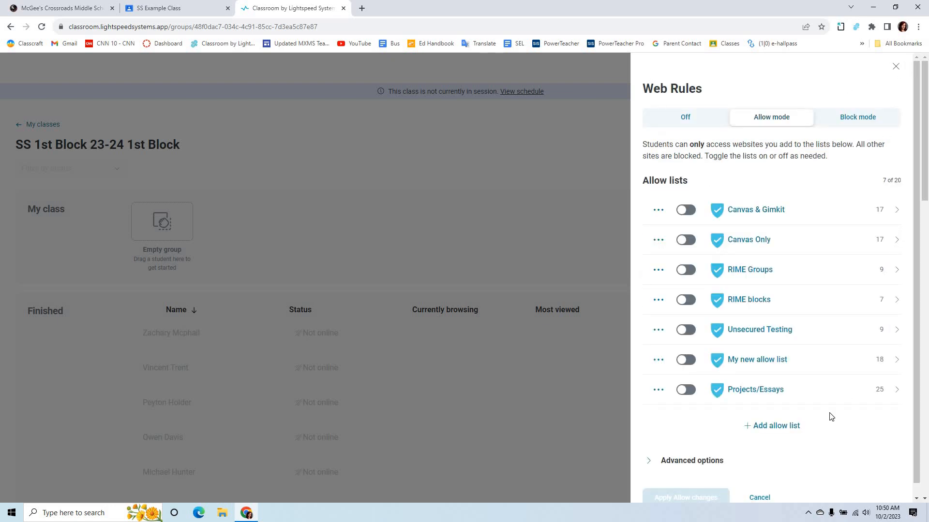
Turn the Canvas Only allow list on and back off without applying the change
left_click(693, 243)
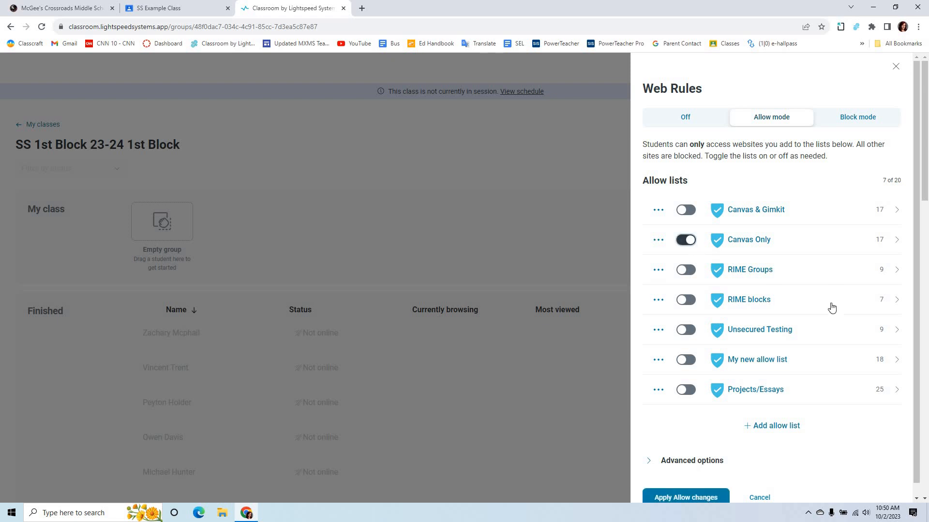
scroll(676, 499, "down", 1)
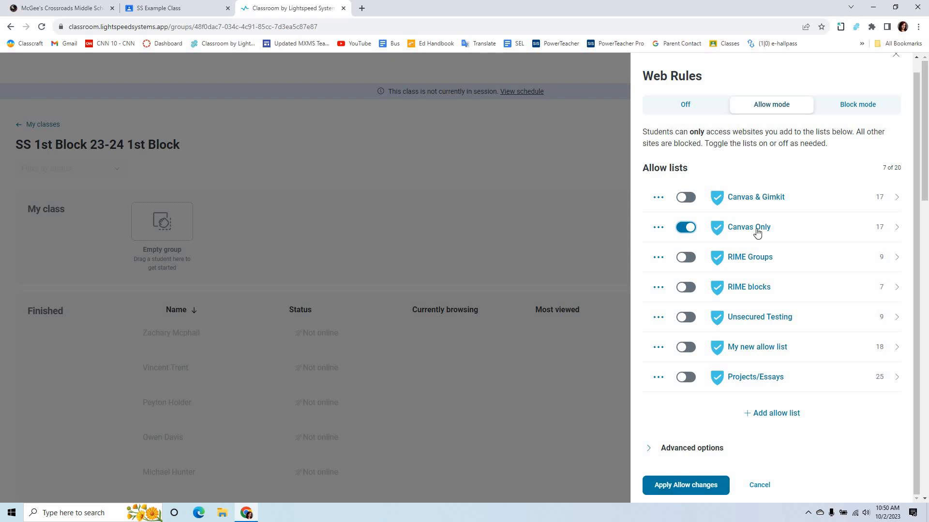
left_click(689, 226)
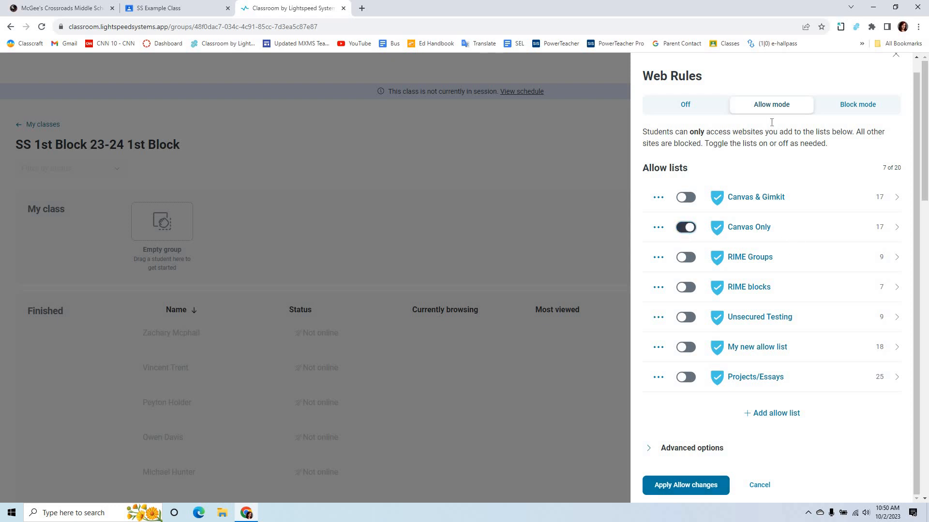
Switch Web Rules to Block mode, view the block lists and advanced options, and close Web Rules without applying changes
left_click(860, 111)
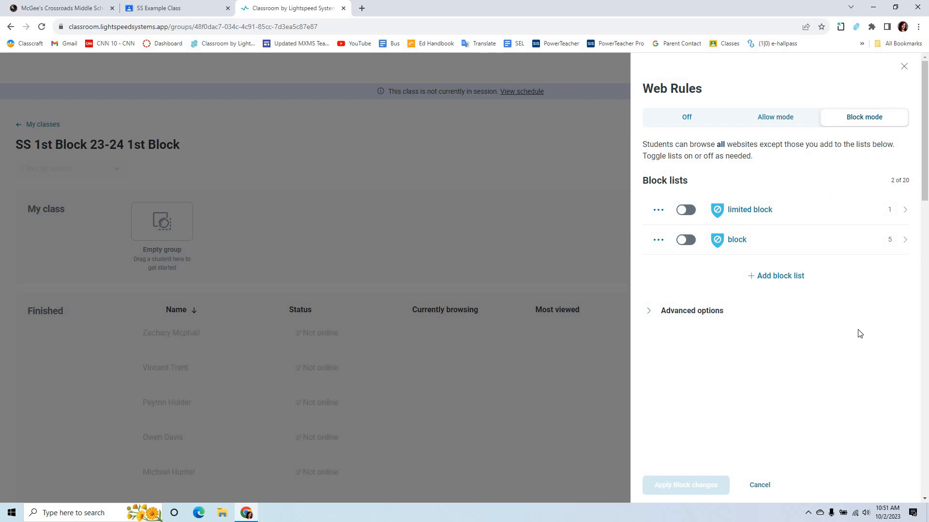
left_click(723, 317)
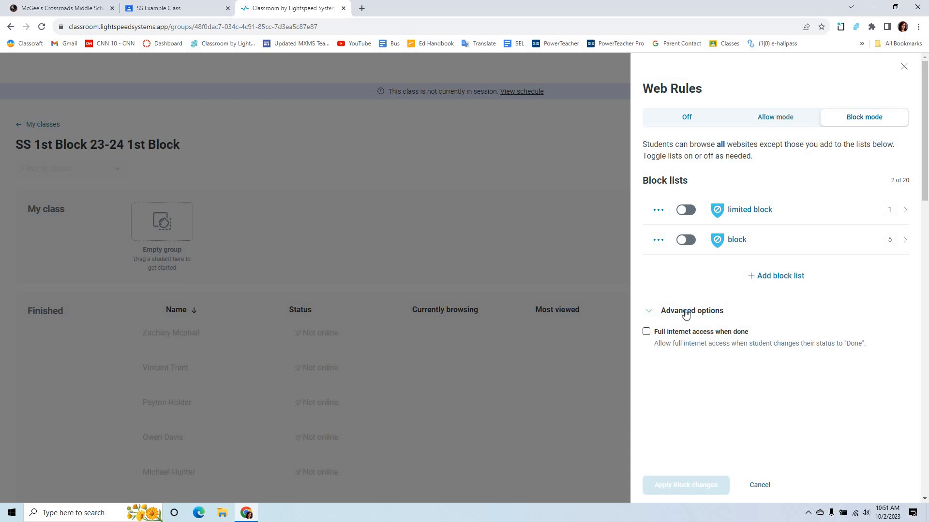
left_click(664, 310)
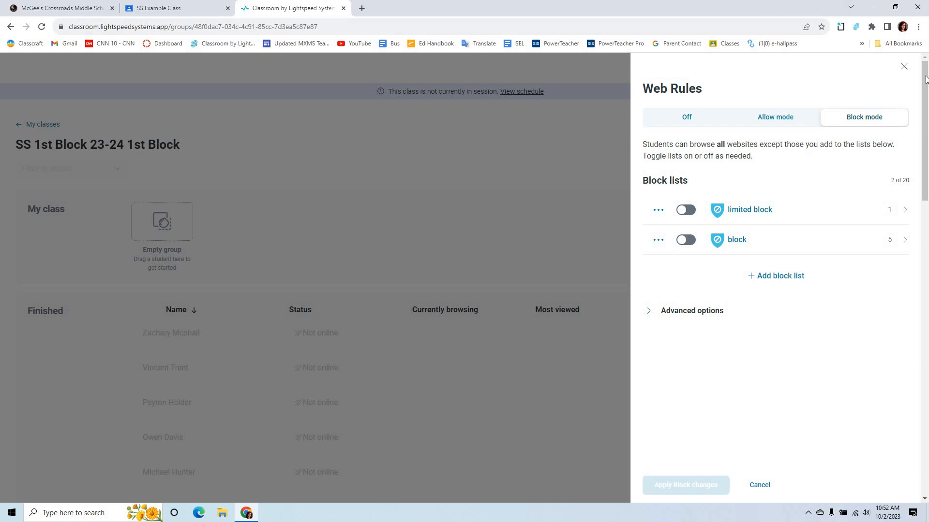
left_click(904, 67)
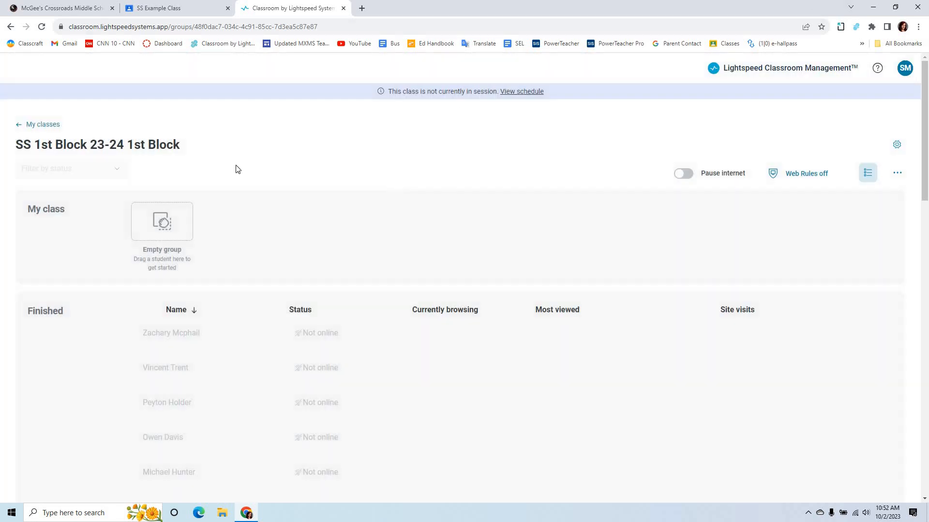
Restore the browser window from full size, narrow it to under half the screen width, and look through the class's student groups
left_click(895, 7)
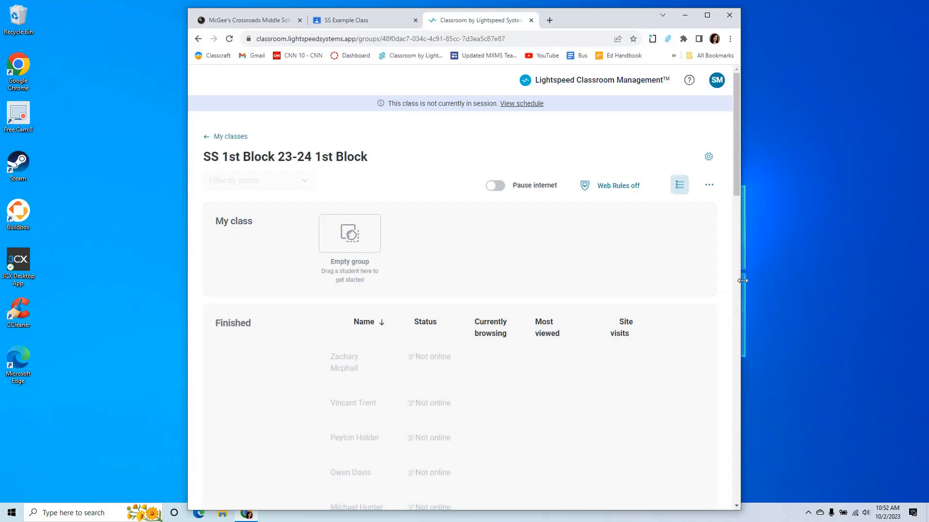
left_click_drag(742, 281, 309, 332)
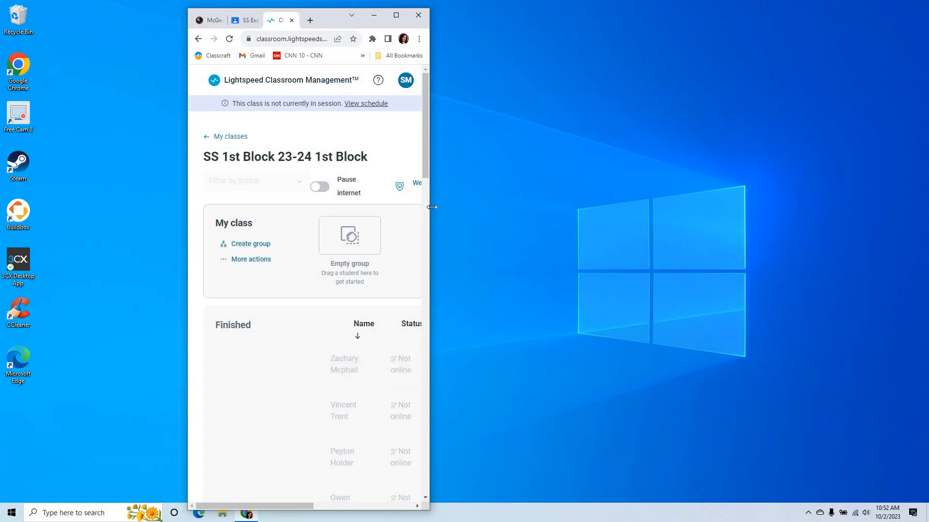
left_click_drag(432, 207, 566, 218)
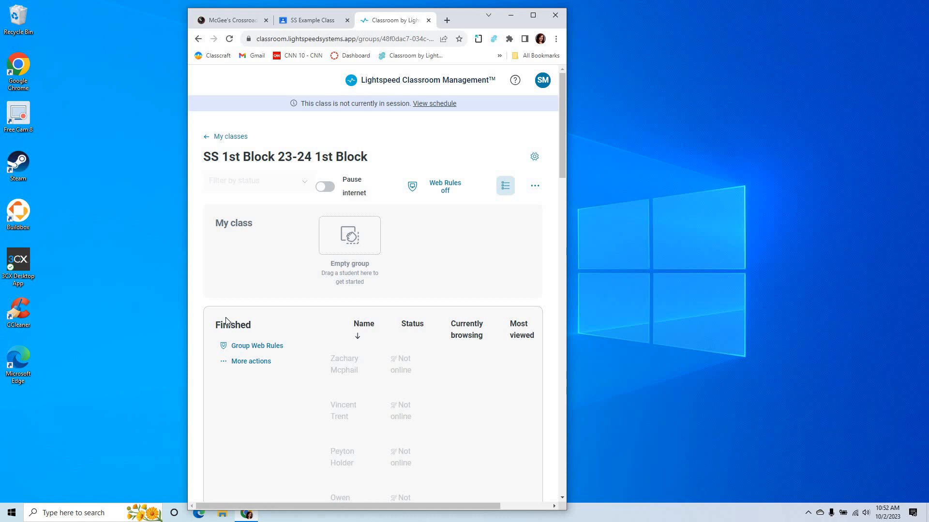
scroll(225, 317, "down", 20)
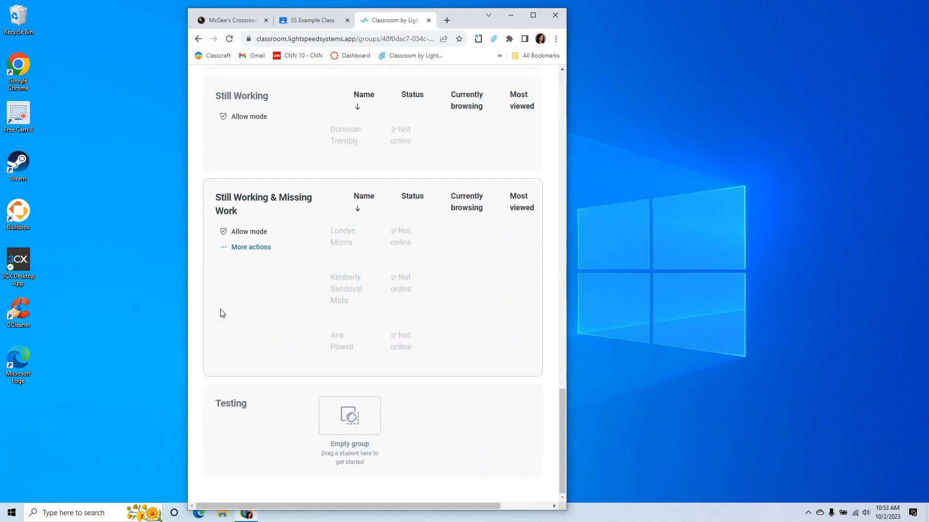
scroll(222, 313, "up", 20)
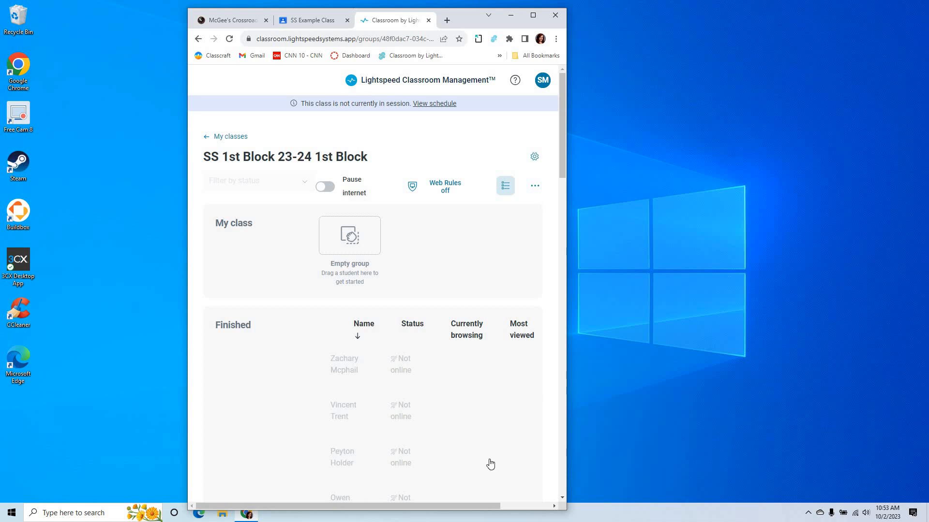
Shorten the browser window to a bit over half the screen height and widen it toward the screen's edge
left_click_drag(449, 511, 479, 304)
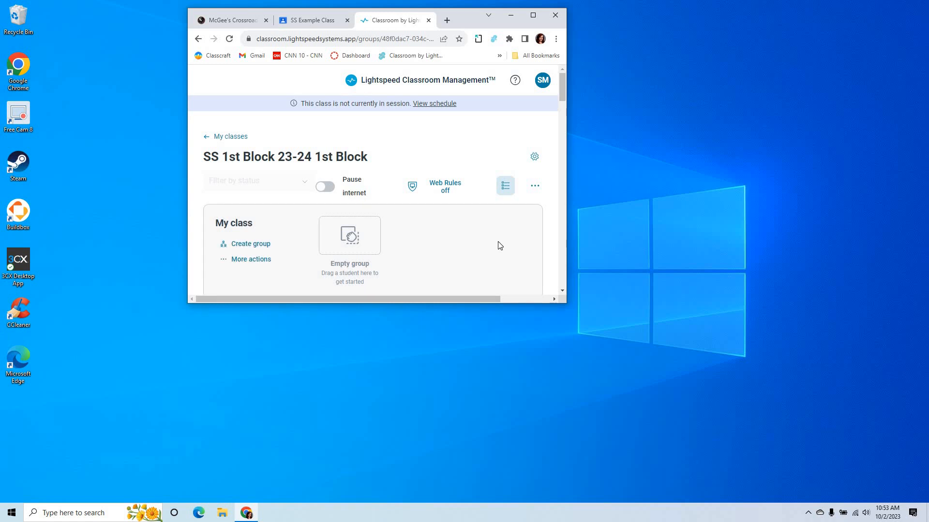
left_click_drag(567, 219, 841, 252)
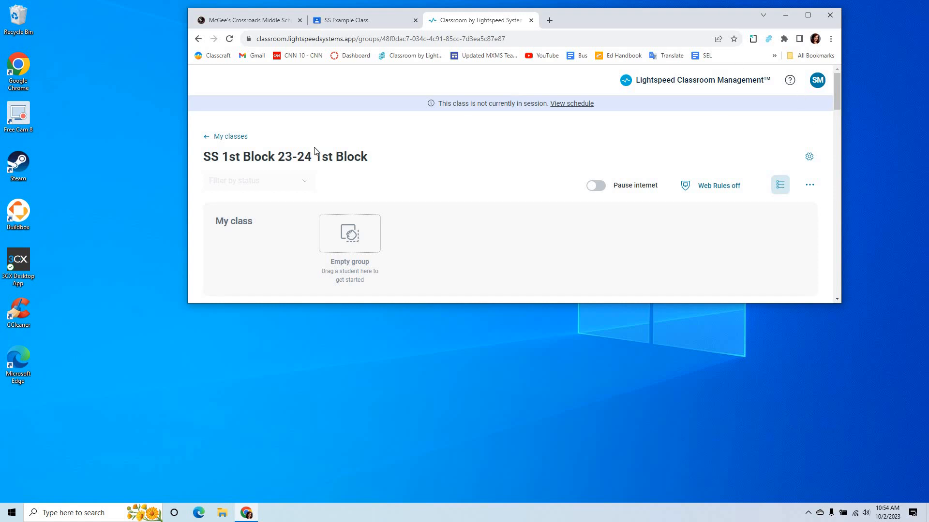
Review the schedule in the 1st Block class settings, cancel without saving, and view the student groups further down the class page
left_click(809, 156)
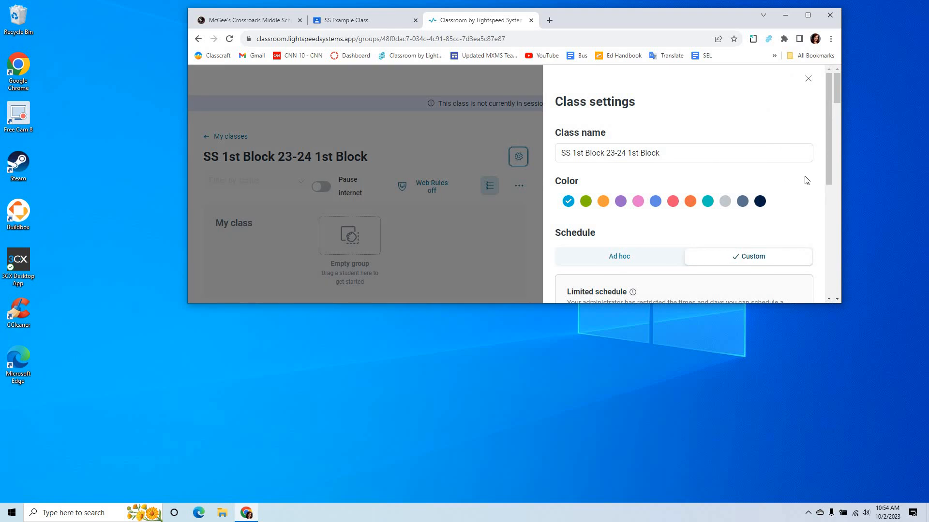
scroll(806, 180, "down", 3)
scroll(807, 180, "up", 2)
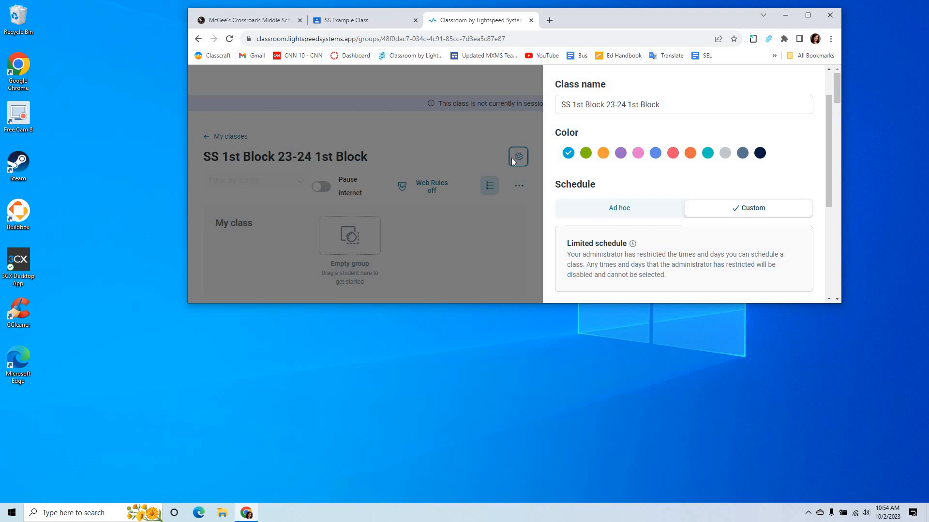
scroll(797, 198, "down", 4)
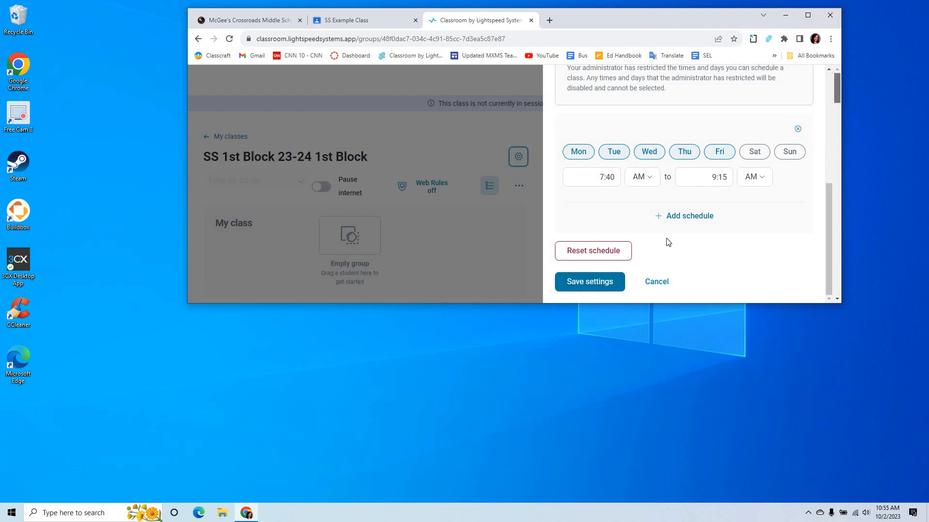
left_click(660, 282)
scroll(511, 206, "down", 10)
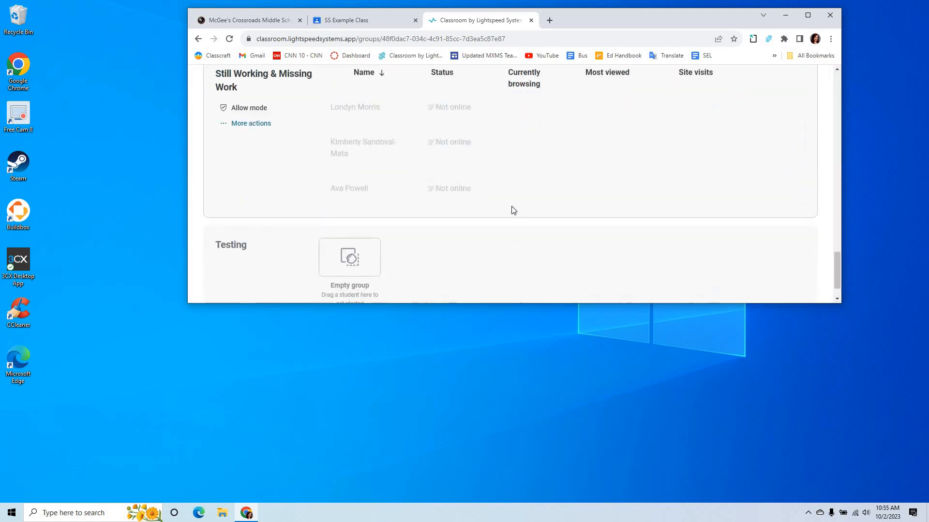